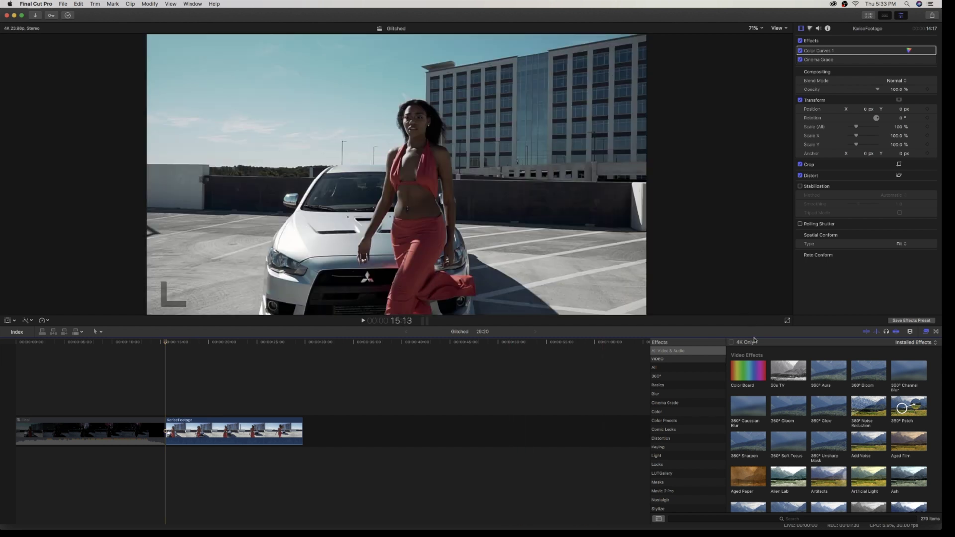
# Step: Search the effects for 'day' and apply Day into Night to the parking-lot clip
pyautogui.click(714, 518)
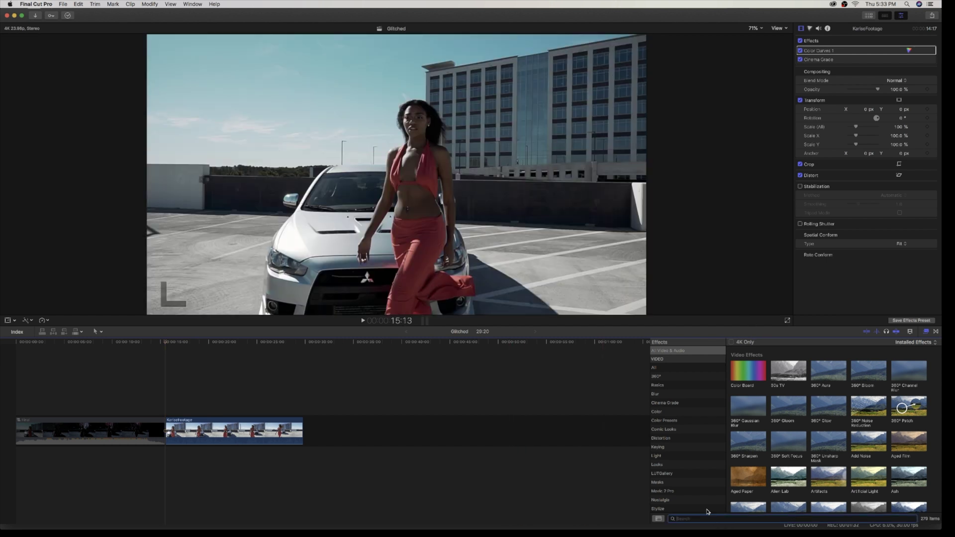
pyautogui.write('day')
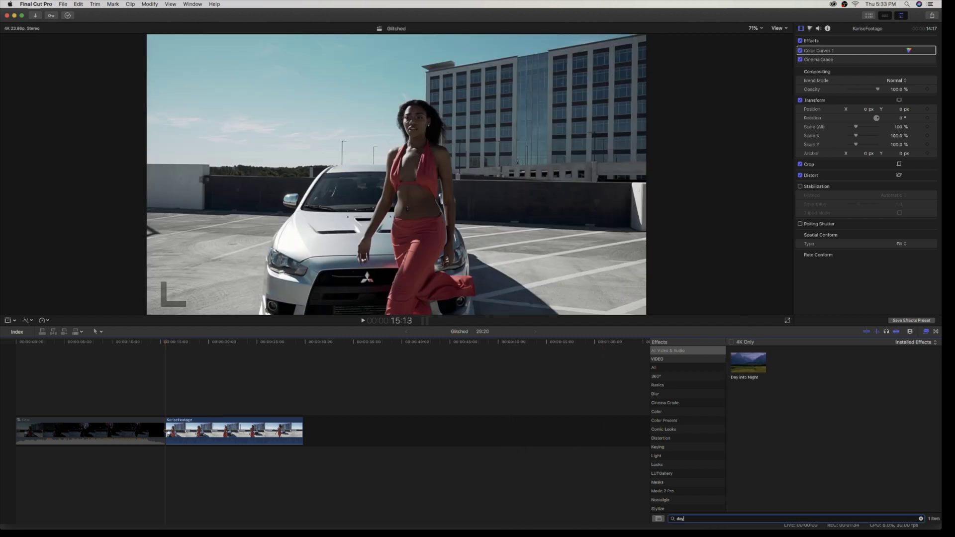
pyautogui.moveTo(742, 370); pyautogui.dragTo(202, 440)
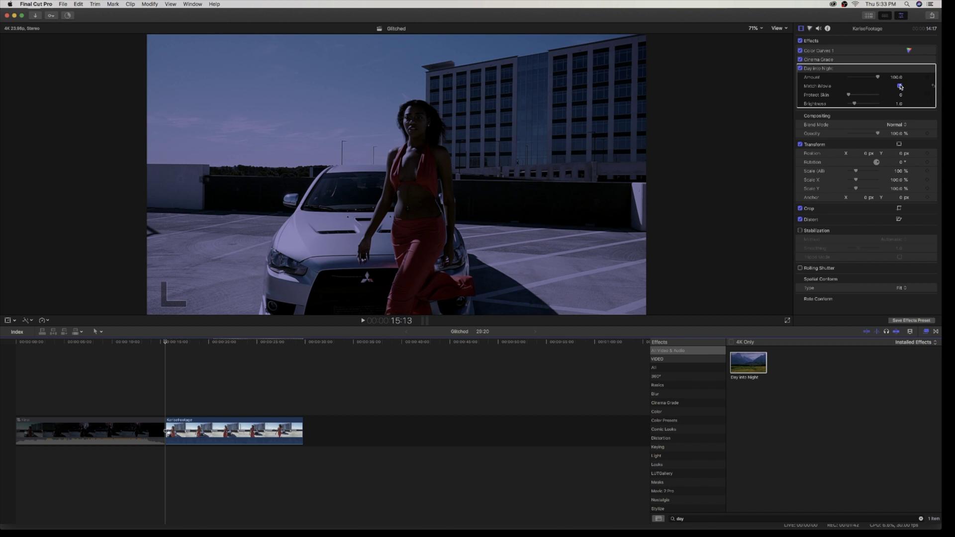
# Step: Turn off Match iMovie, set Protect Skin to 100, raise Brightness slightly, and set Amount to 0
pyautogui.click(900, 86)
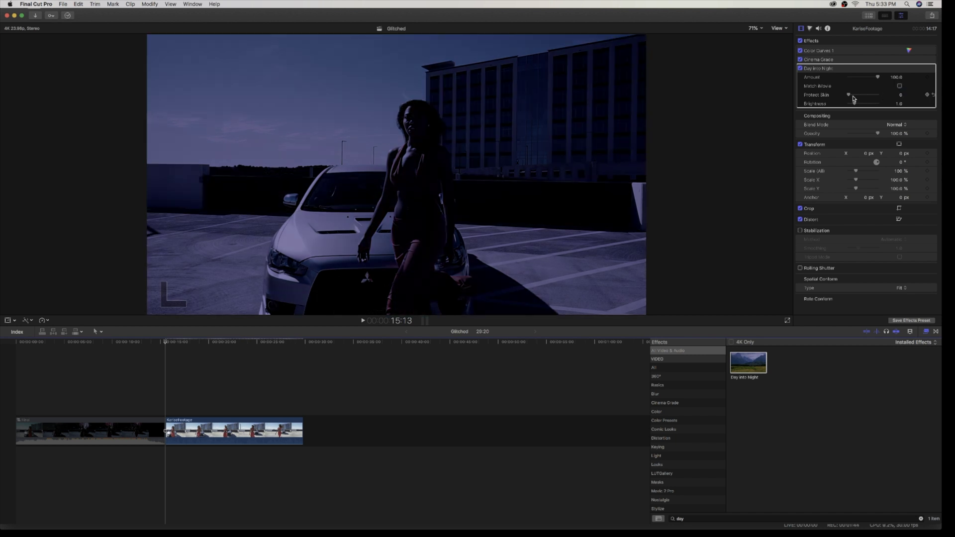
pyautogui.moveTo(849, 95); pyautogui.dragTo(888, 96)
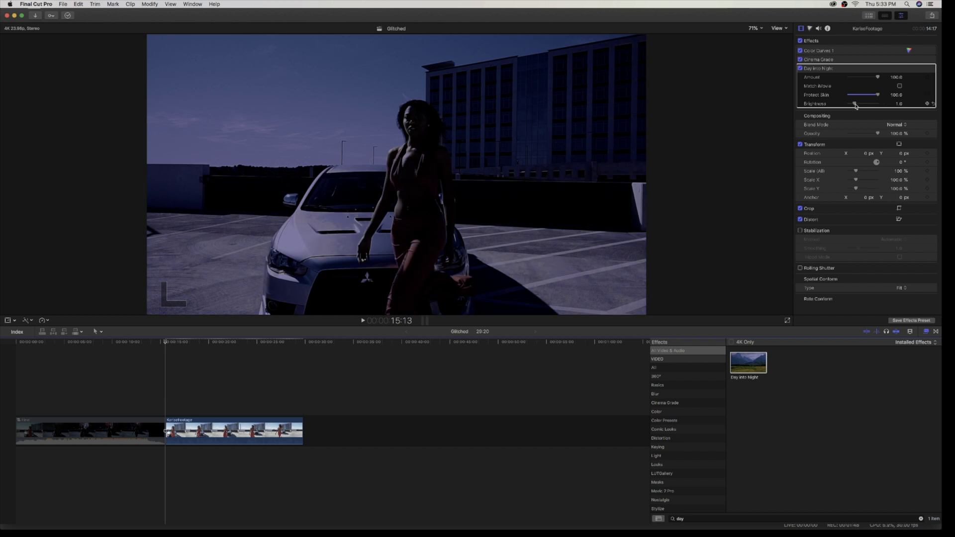
pyautogui.moveTo(855, 106); pyautogui.dragTo(858, 106)
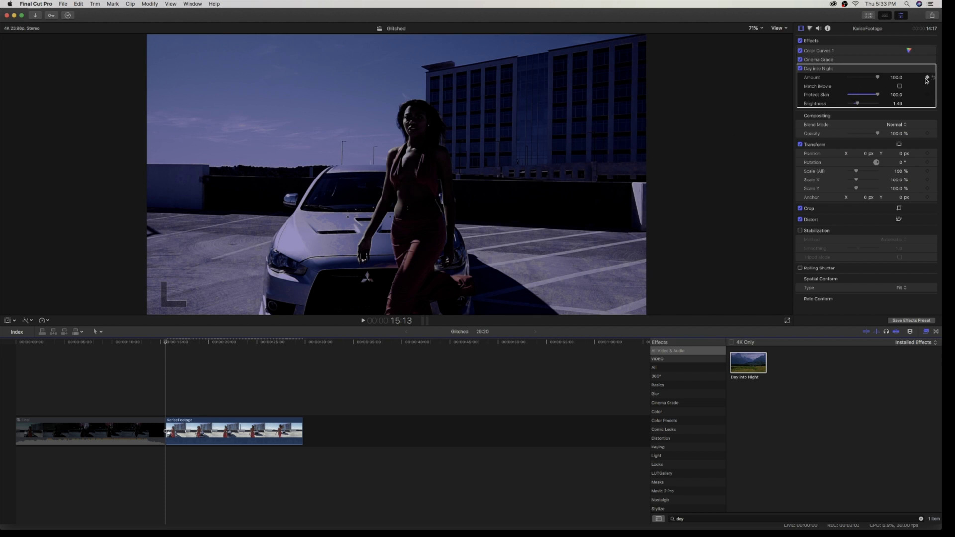
pyautogui.moveTo(877, 78); pyautogui.dragTo(841, 81)
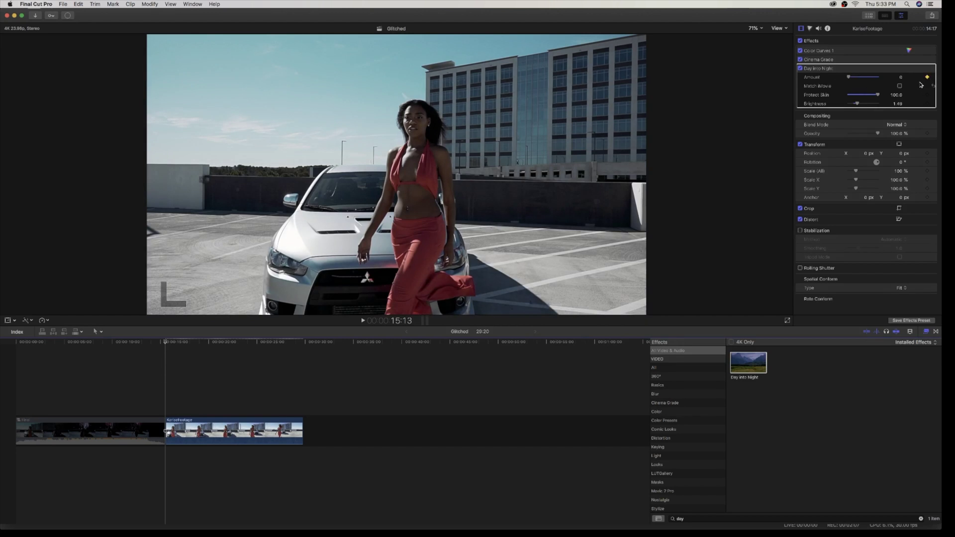
# Step: Keyframe the Day into Night Amount to 100 at about 20:03 and preview the fade from the clip start
pyautogui.click(210, 407)
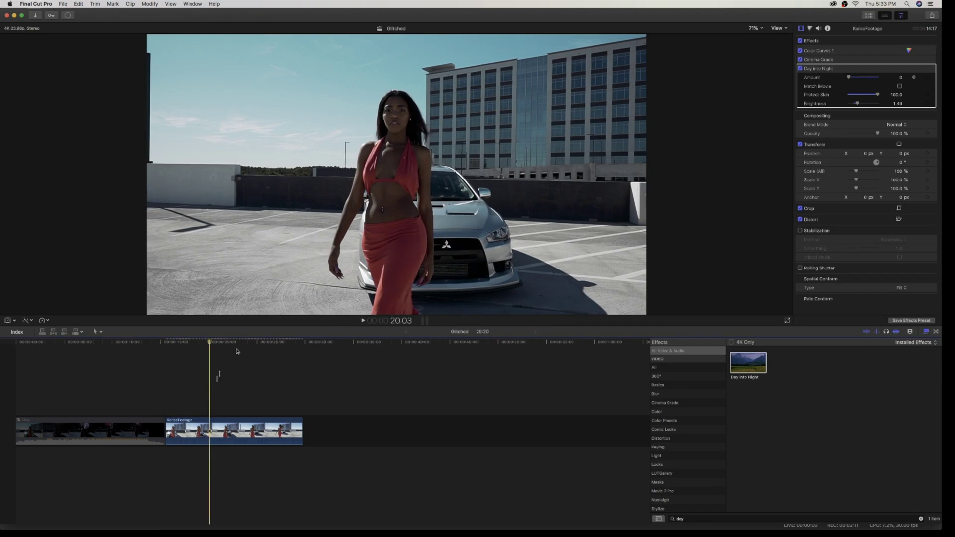
pyautogui.moveTo(849, 78); pyautogui.dragTo(878, 78)
pyautogui.click(166, 402)
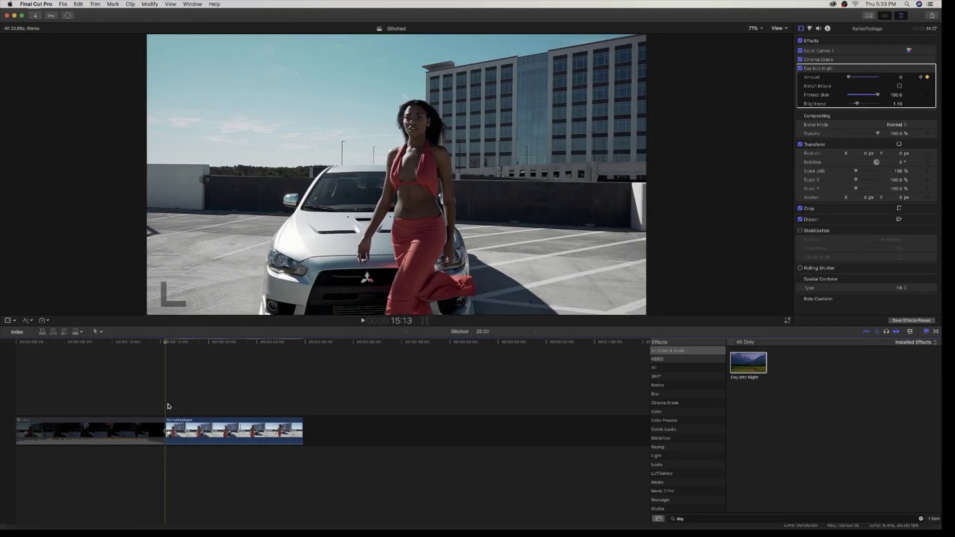
pyautogui.press('space')
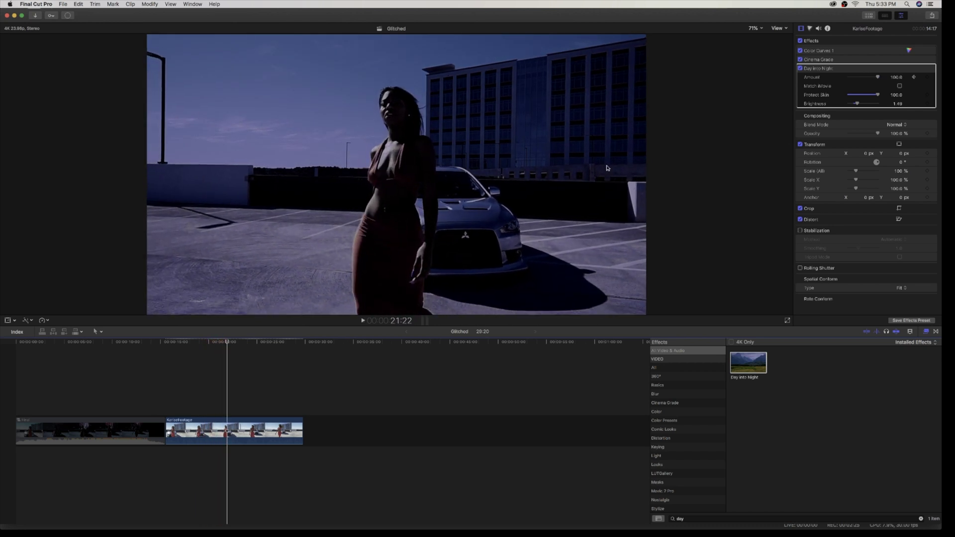
# Step: Stop playback, reselect the parking-lot clip, and jump to the full-night Amount keyframe
pyautogui.click(166, 404)
pyautogui.click(177, 425)
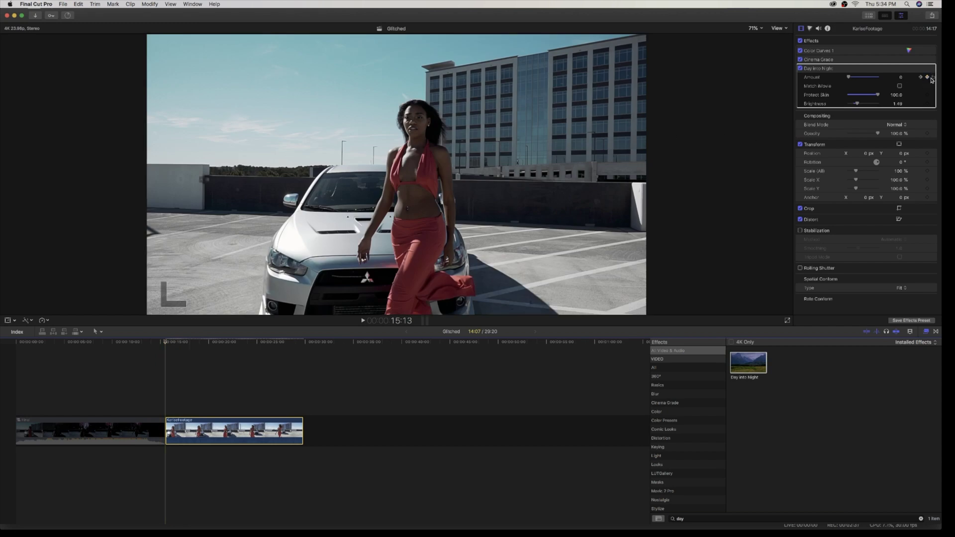
pyautogui.click(932, 77)
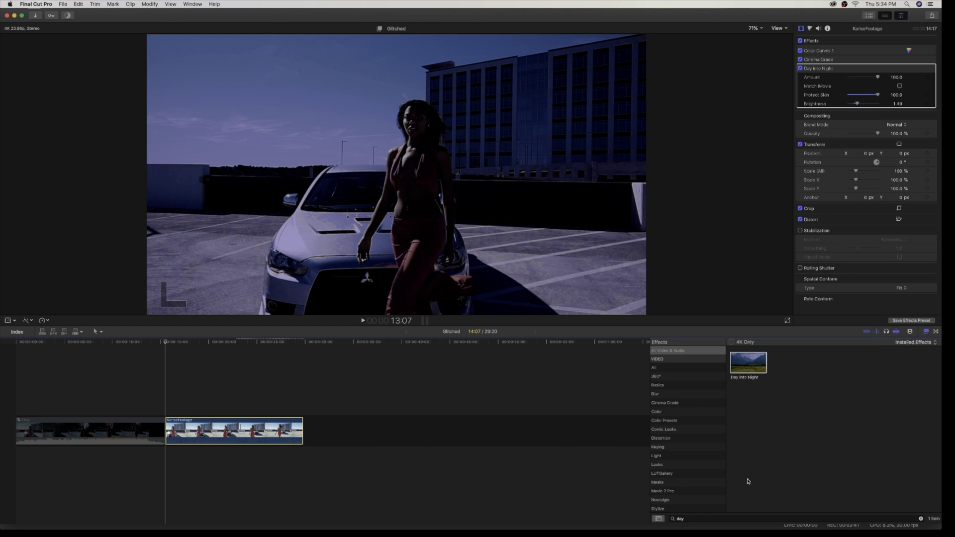
pyautogui.click(701, 518)
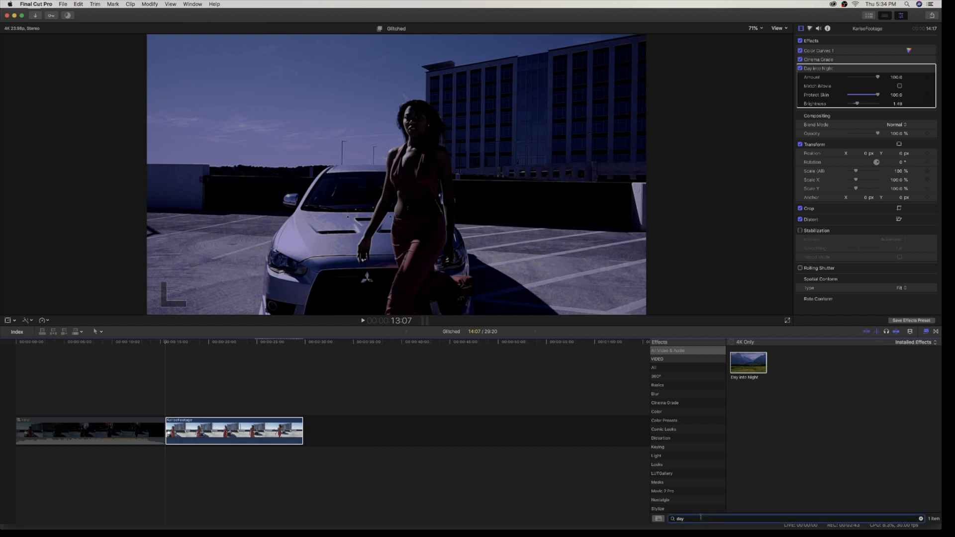
# Step: Apply the Keyer effect from a 'keye' search, move it above Day into Night, and set spill level to 0%
pyautogui.press('BackSpace')
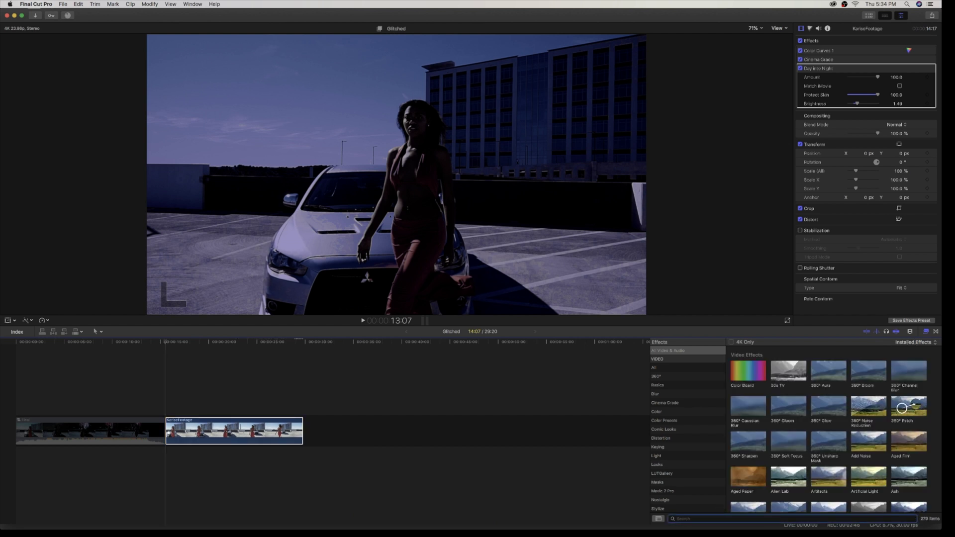
pyautogui.write('keye')
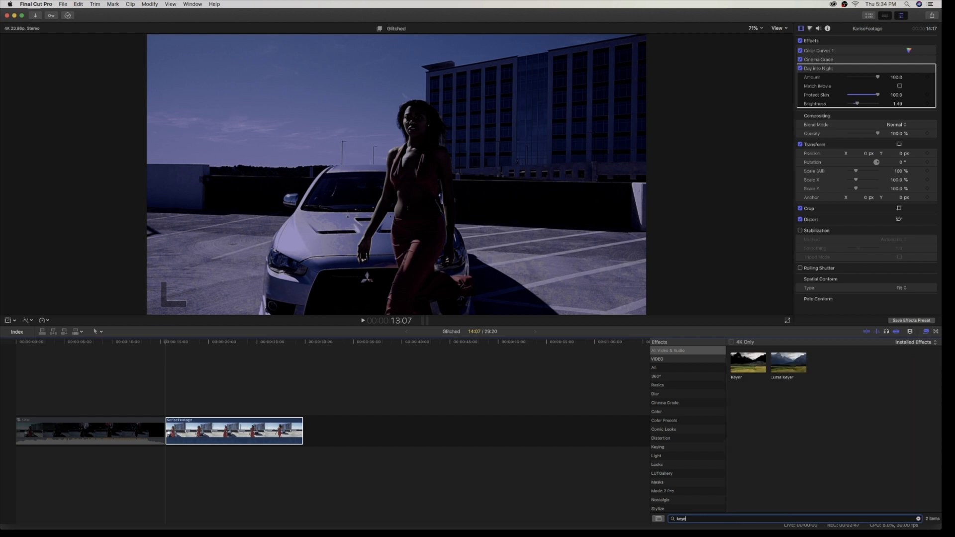
pyautogui.moveTo(744, 360); pyautogui.dragTo(226, 436)
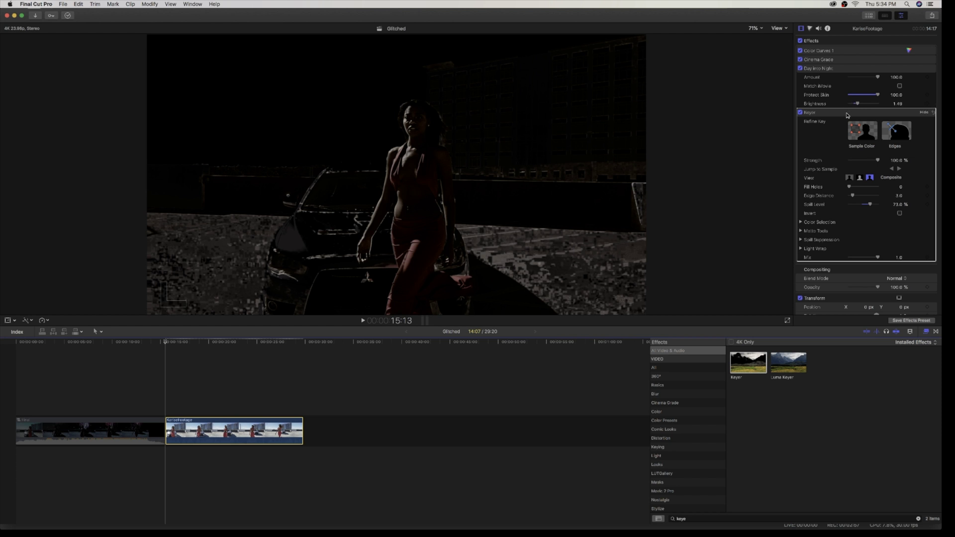
pyautogui.moveTo(845, 116)
pyautogui.mouseDown()
pyautogui.moveTo(848, 86)
pyautogui.moveTo(836, 112)
pyautogui.mouseUp()
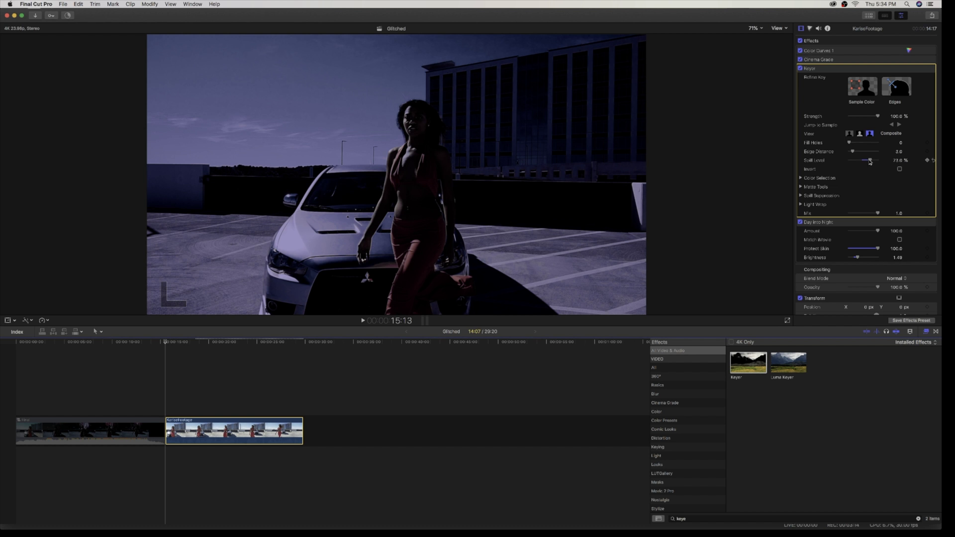
pyautogui.moveTo(869, 162); pyautogui.dragTo(848, 167)
# Step: Return the Keyer's spill level to 0% and sample the sky colour with an enlarged sample box
pyautogui.moveTo(863, 171); pyautogui.dragTo(848, 173)
pyautogui.click(862, 89)
pyautogui.click(251, 90)
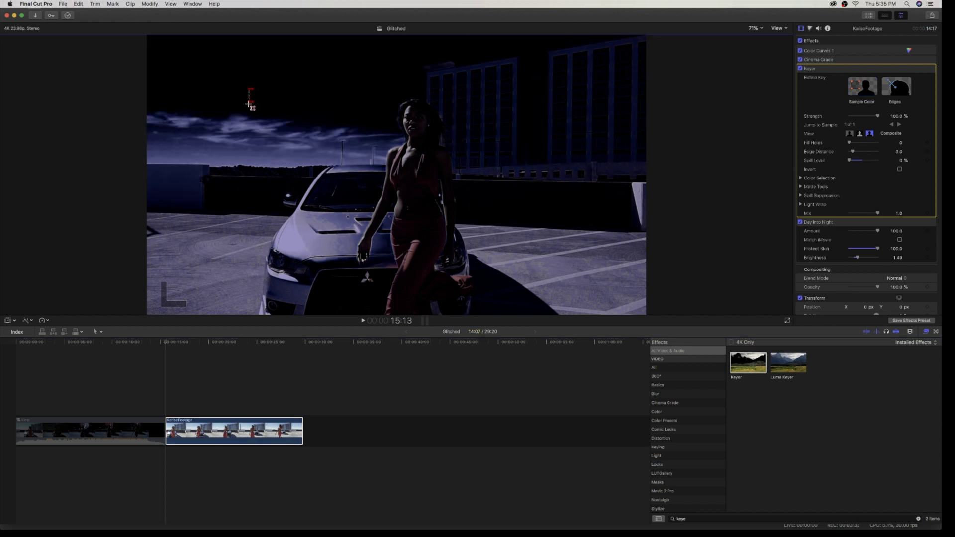
pyautogui.moveTo(252, 106); pyautogui.dragTo(213, 117)
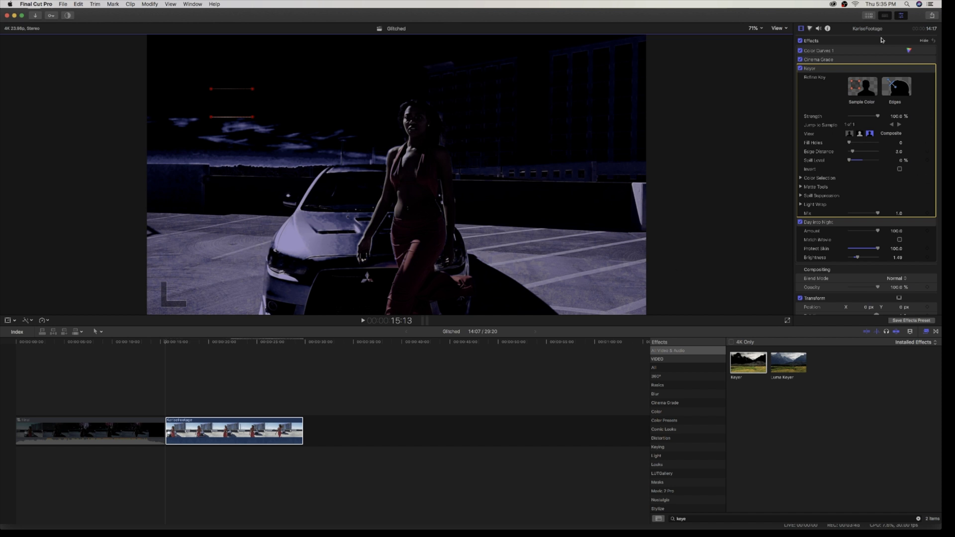
pyautogui.click(869, 15)
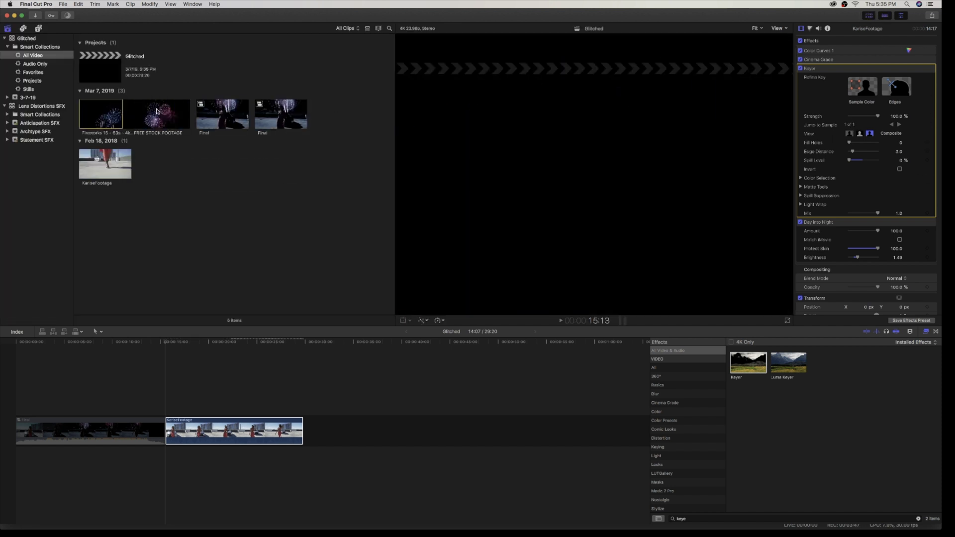
# Step: Connect the fireworks stock clip beneath the parking-lot clip, starting where that clip begins
pyautogui.click(115, 114)
pyautogui.moveTo(115, 114); pyautogui.dragTo(169, 469)
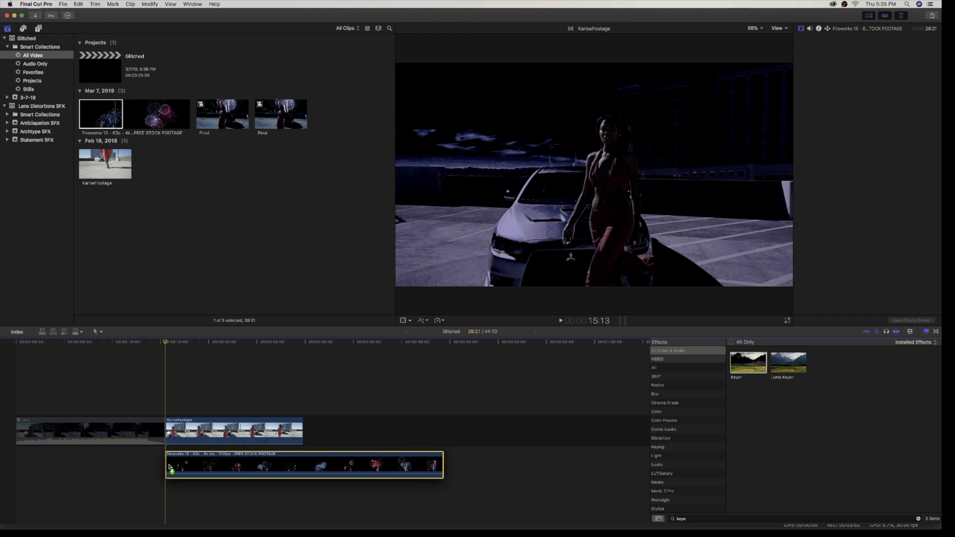
pyautogui.moveTo(169, 468); pyautogui.dragTo(169, 467)
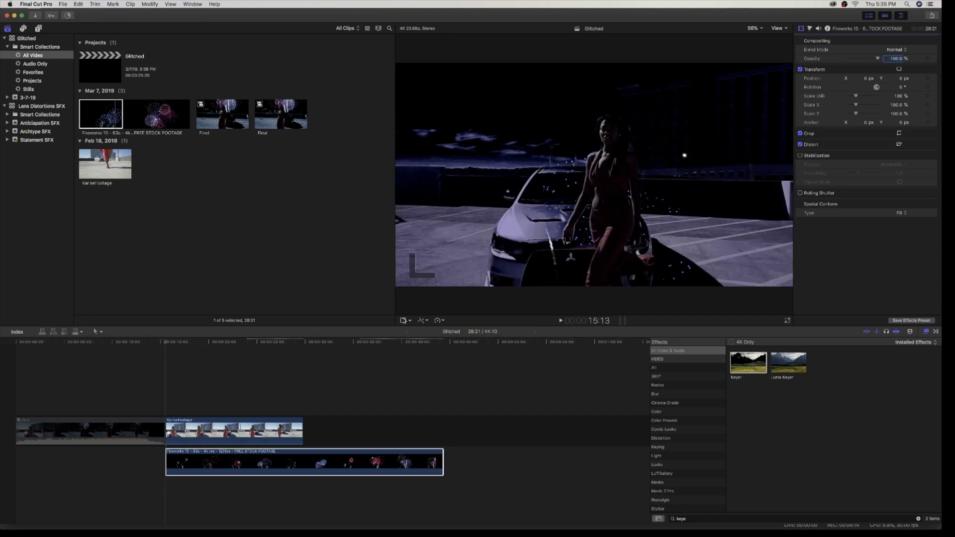
pyautogui.click(403, 320)
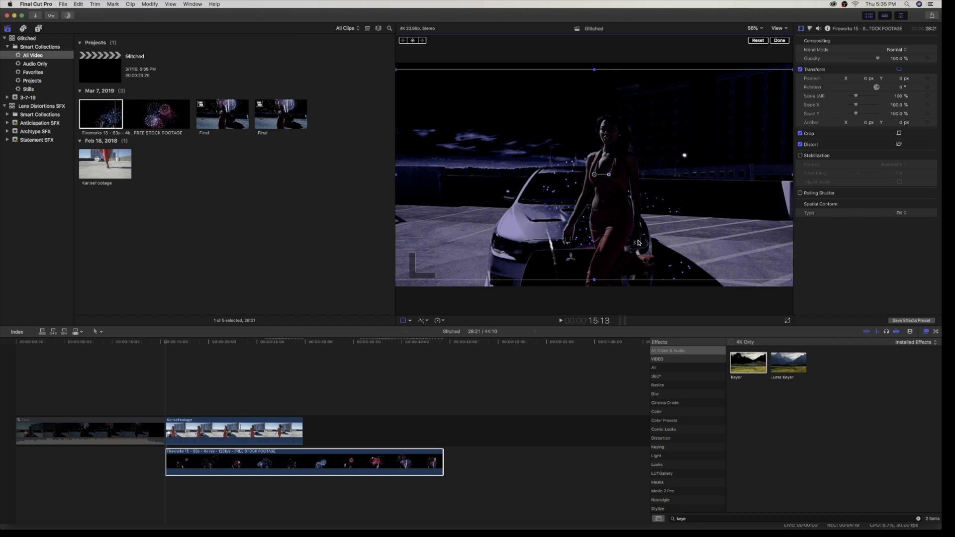
# Step: Shrink the fireworks clip and raise it into the keyed sky area of the frame
pyautogui.moveTo(595, 281)
pyautogui.mouseDown()
pyautogui.moveTo(594, 242)
pyautogui.moveTo(595, 268)
pyautogui.mouseUp()
pyautogui.moveTo(675, 176); pyautogui.dragTo(675, 74)
pyautogui.click(779, 41)
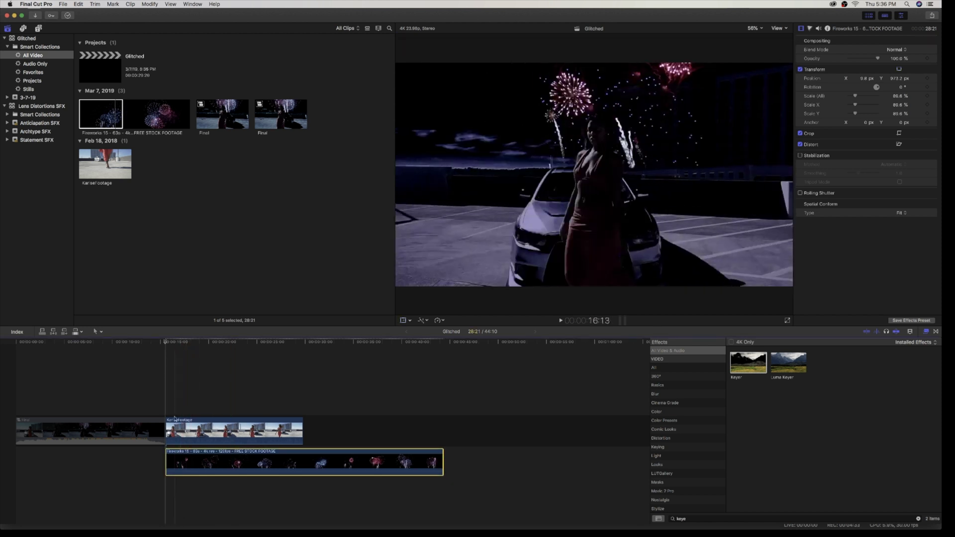
# Step: Preview the composite, then trim the fireworks clip to end with the KariseFootage clip
pyautogui.press('space')
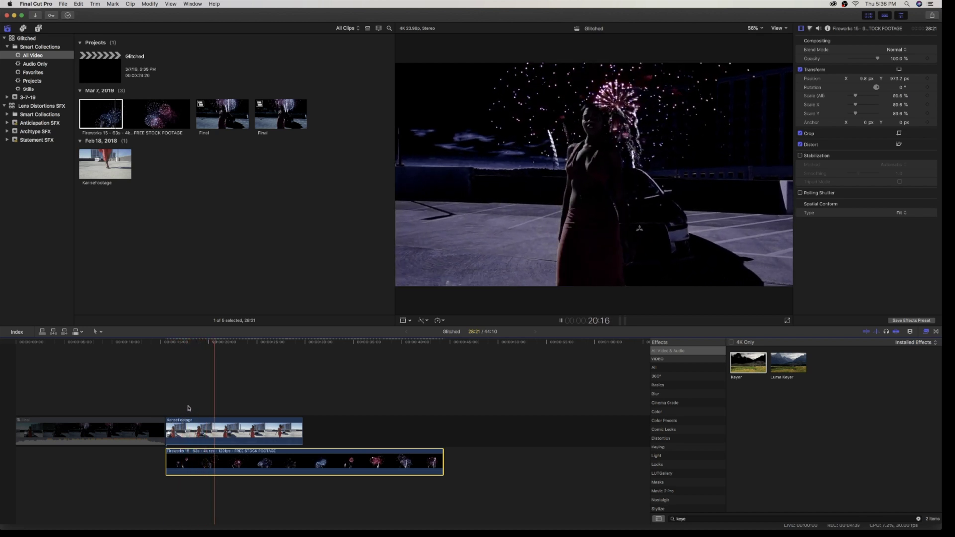
pyautogui.press('space')
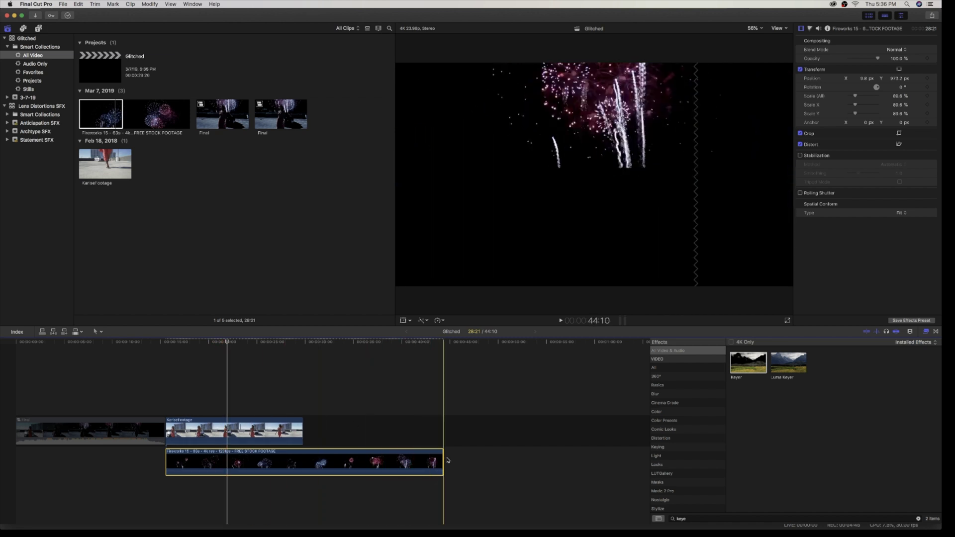
pyautogui.moveTo(443, 460); pyautogui.dragTo(303, 460)
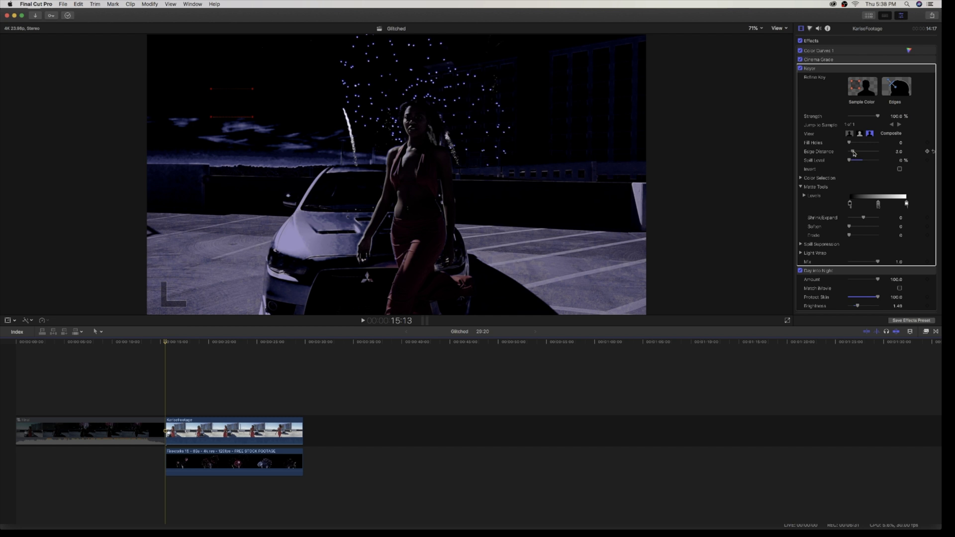
# Step: Raise the Keyer's Fill Holes to 1.47 and review the key in playback
pyautogui.press('space')
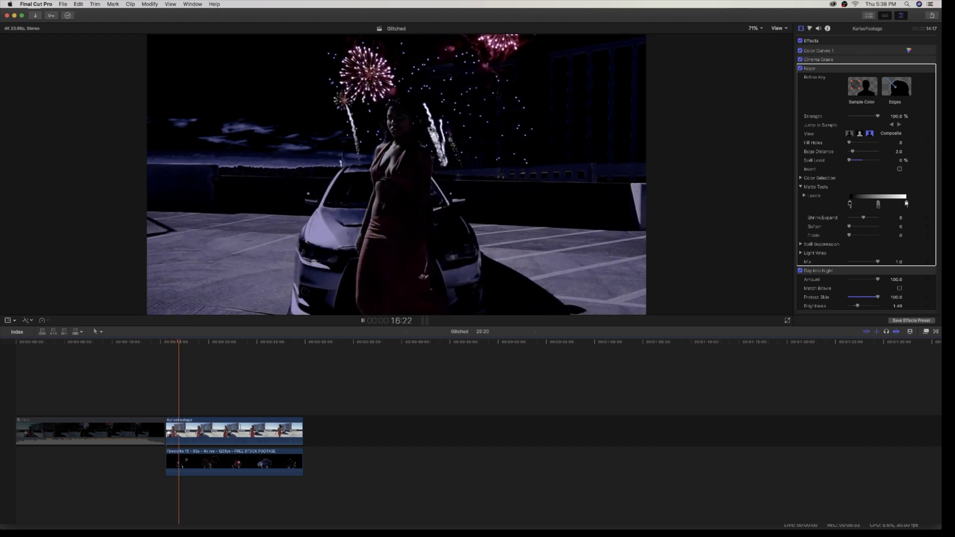
pyautogui.press('space')
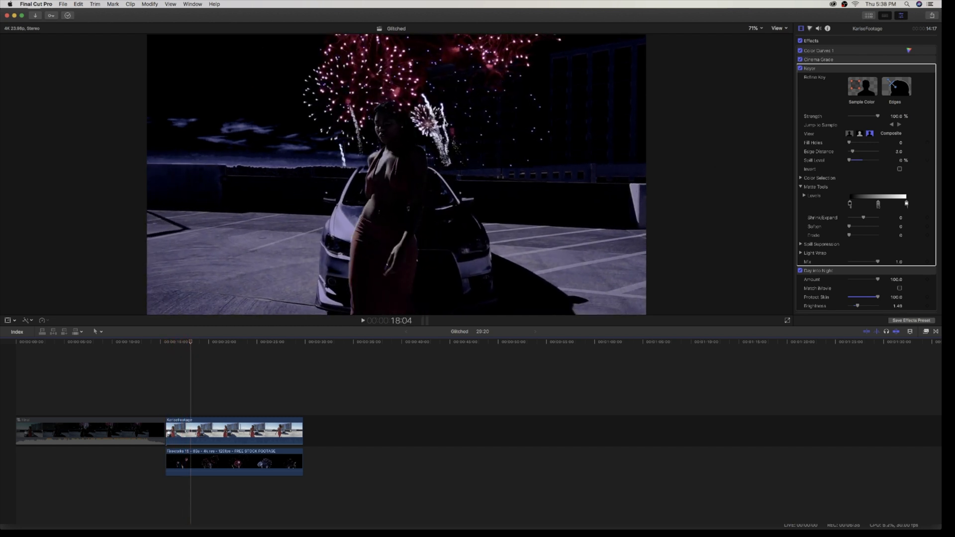
pyautogui.moveTo(849, 144); pyautogui.dragTo(851, 147)
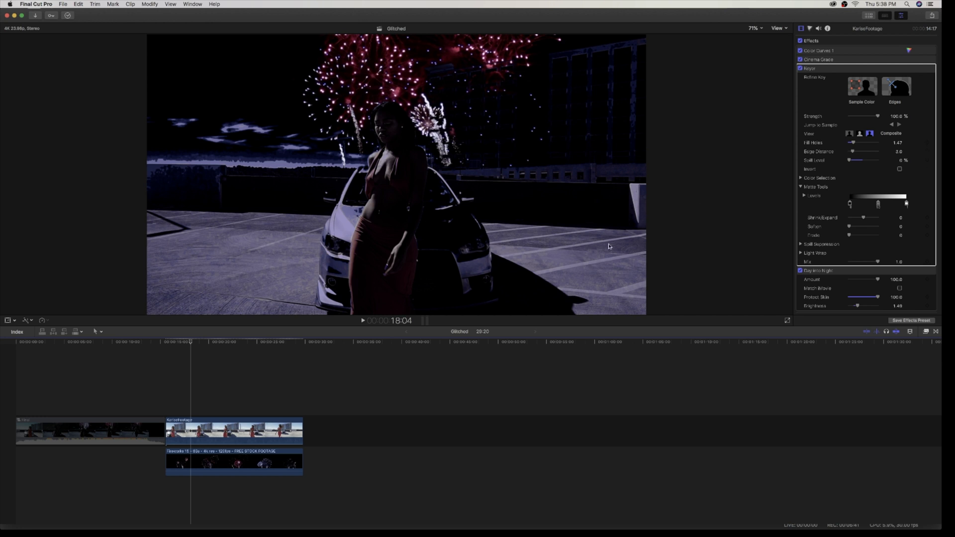
pyautogui.click(170, 404)
pyautogui.press('space')
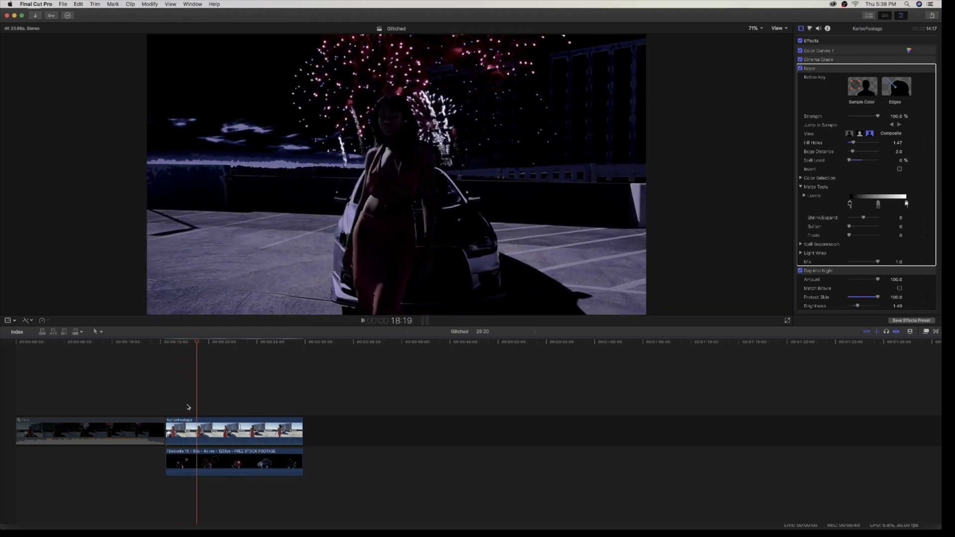
pyautogui.press('space')
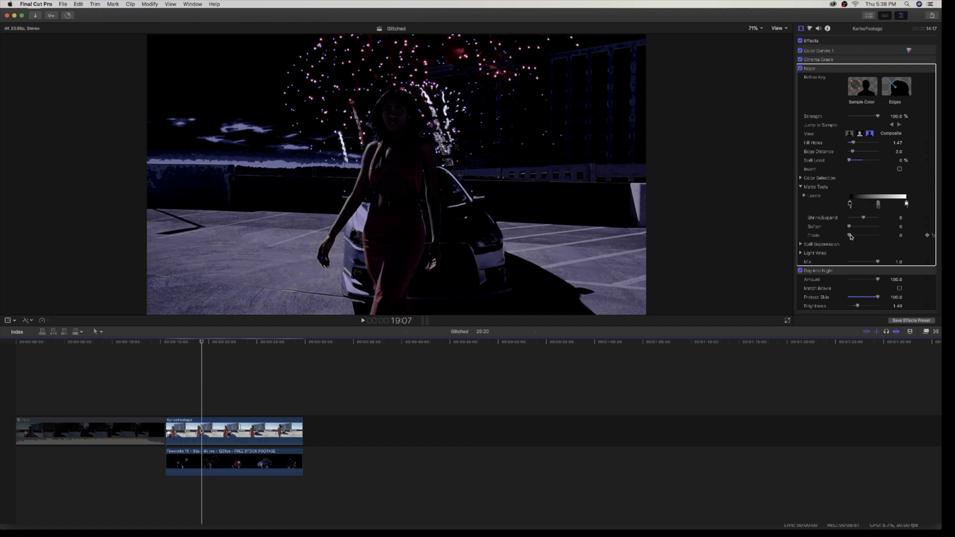
pyautogui.press('space')
# Step: Increase Erode to just under 1 and set Shrink/Expand to -1.0, replaying the refined key
pyautogui.moveTo(849, 237); pyautogui.dragTo(853, 238)
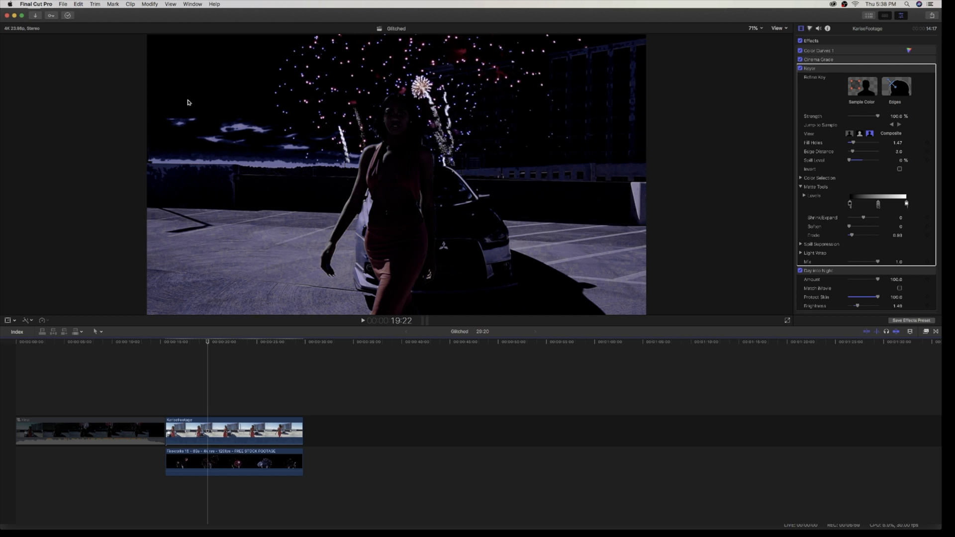
pyautogui.press('space')
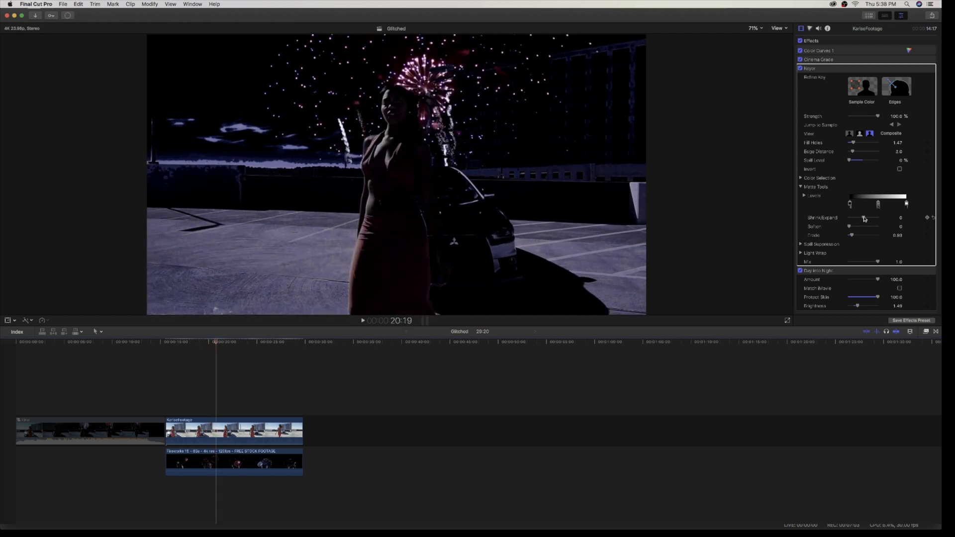
pyautogui.moveTo(863, 219)
pyautogui.mouseDown()
pyautogui.moveTo(844, 225)
pyautogui.moveTo(879, 222)
pyautogui.moveTo(862, 222)
pyautogui.mouseUp()
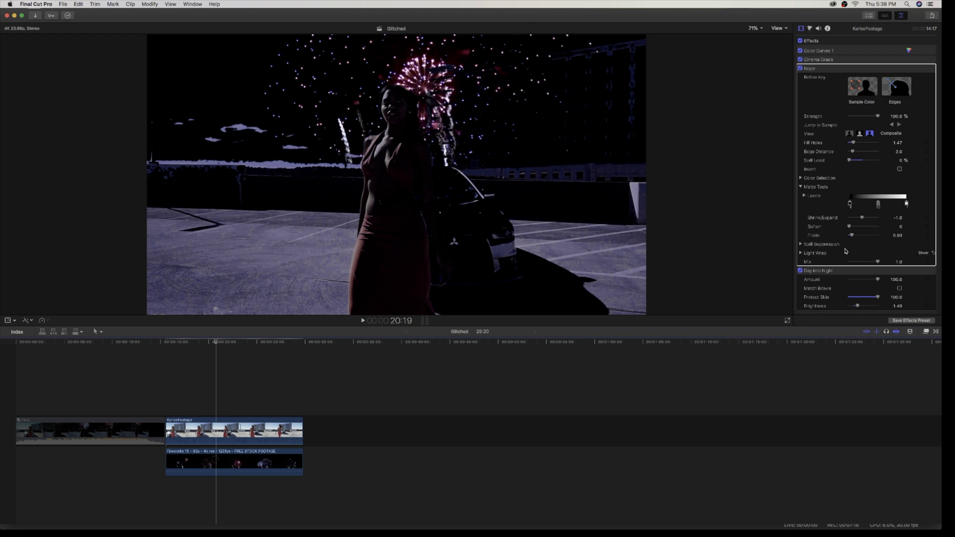
pyautogui.click(175, 402)
pyautogui.press('space')
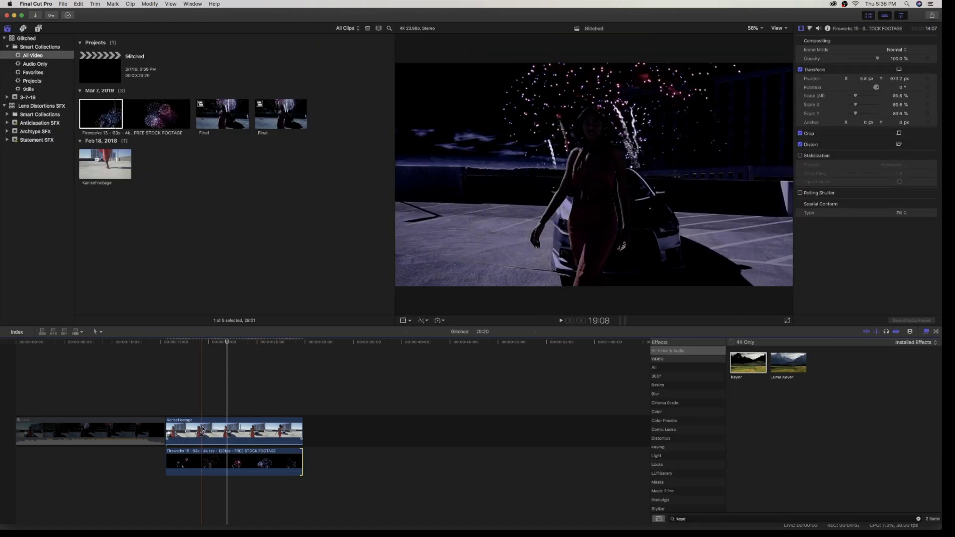
# Step: Option-drag the KariseFootage clip upward to place a duplicate directly above it
pyautogui.click(204, 431)
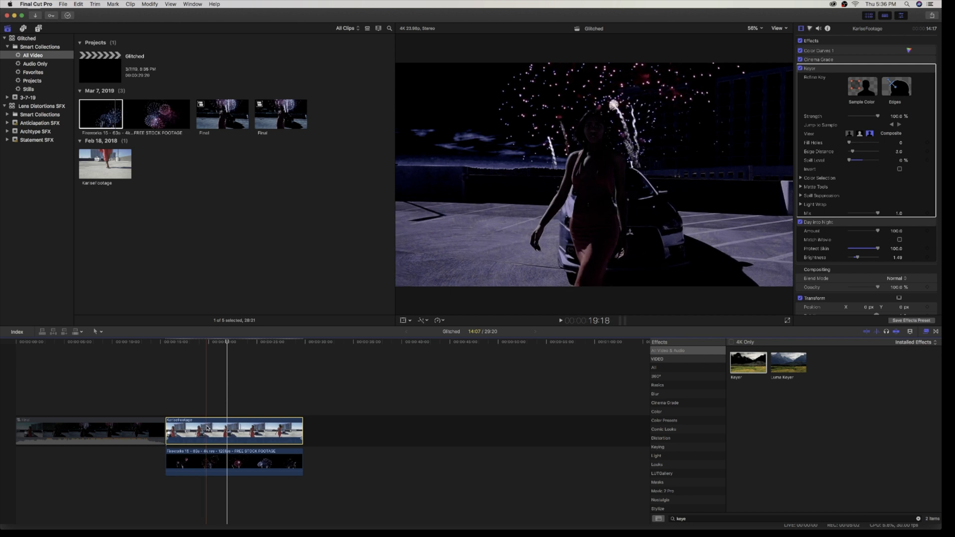
pyautogui.moveTo(209, 428); pyautogui.dragTo(211, 402)
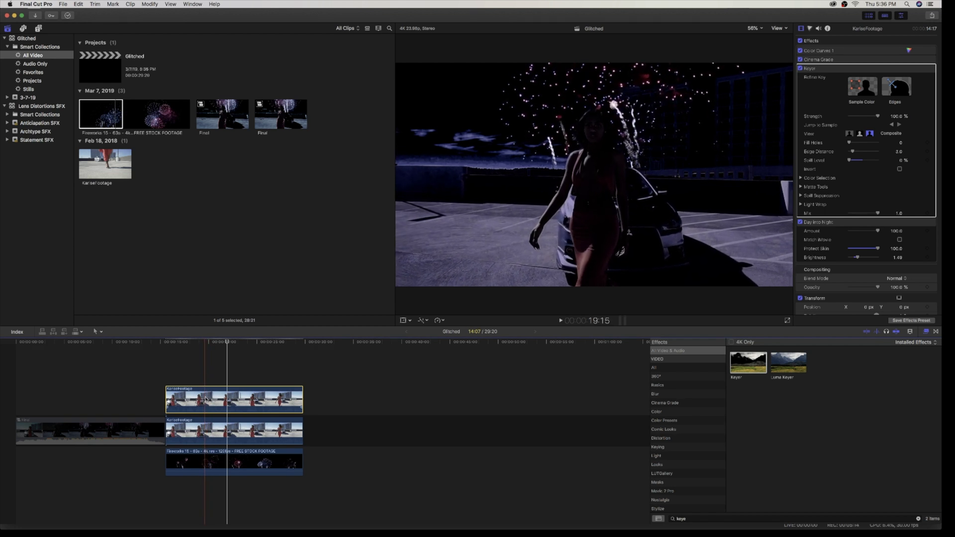
# Step: Disable the Keyer and Day into Night effects on the top KariseFootage copy, then stop playback
pyautogui.click(800, 69)
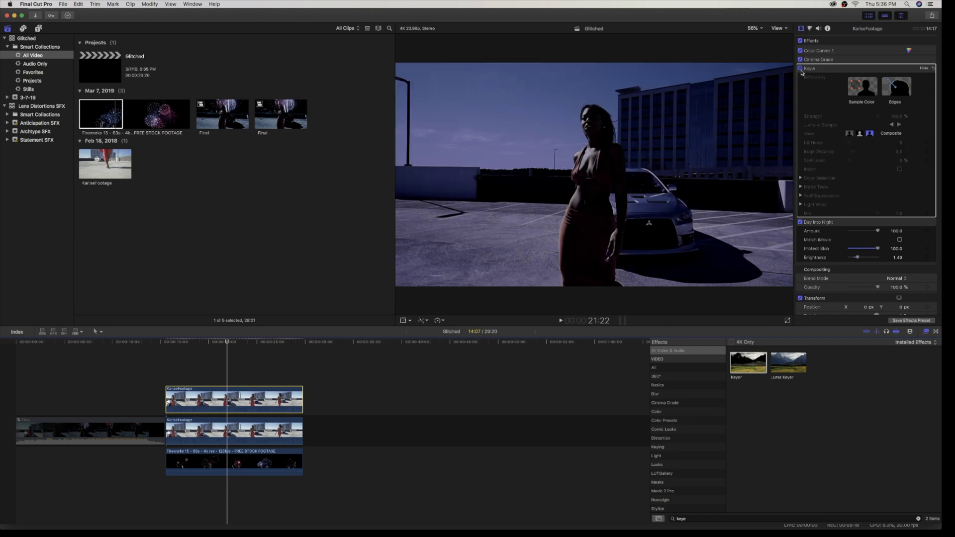
pyautogui.click(800, 223)
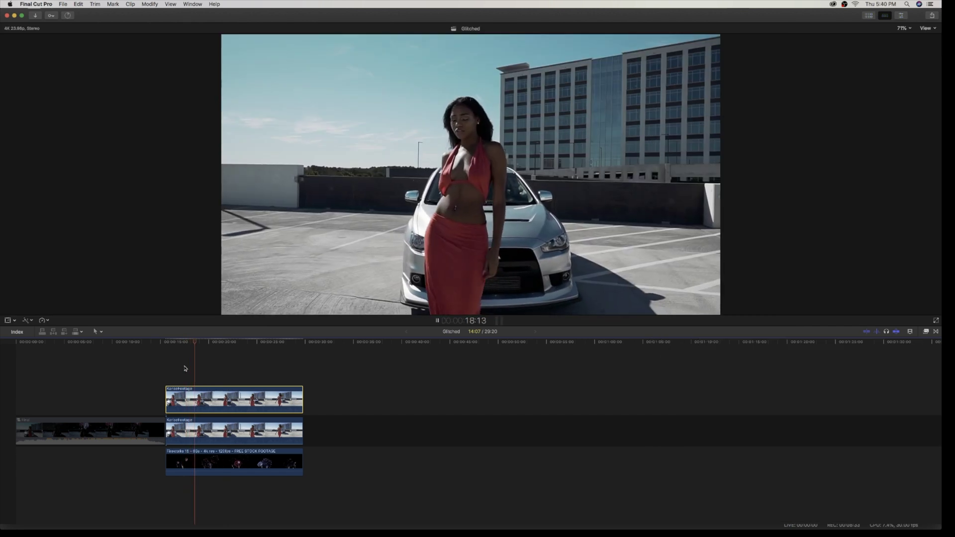
pyautogui.press('space')
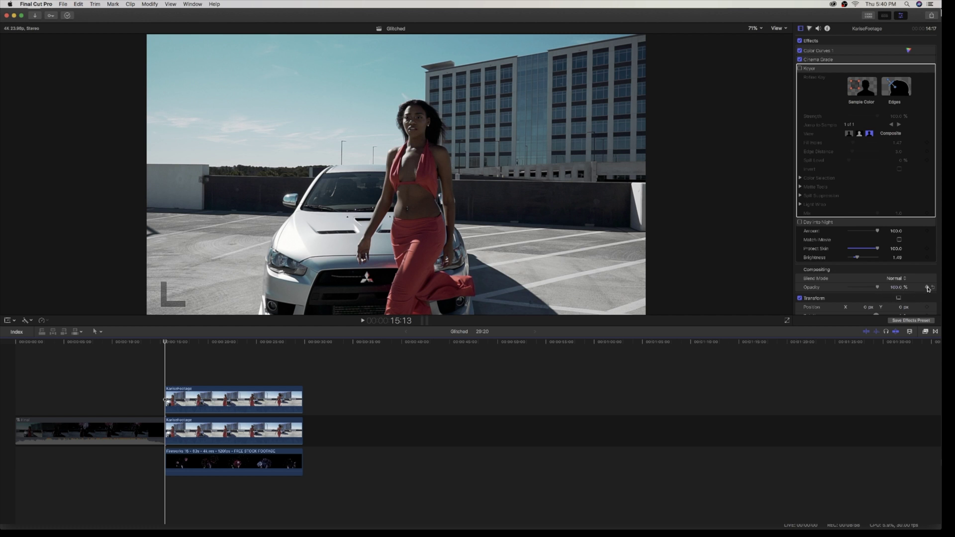
# Step: Keyframe the top copy's Opacity from 100% at 15:13 down to 0% at 20:00
pyautogui.click(926, 288)
pyautogui.click(207, 380)
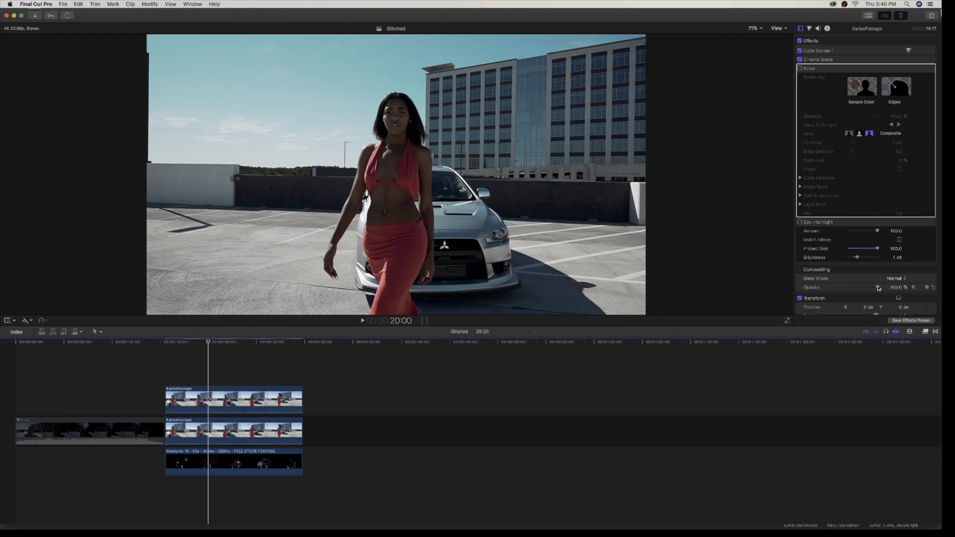
pyautogui.moveTo(876, 288); pyautogui.dragTo(843, 294)
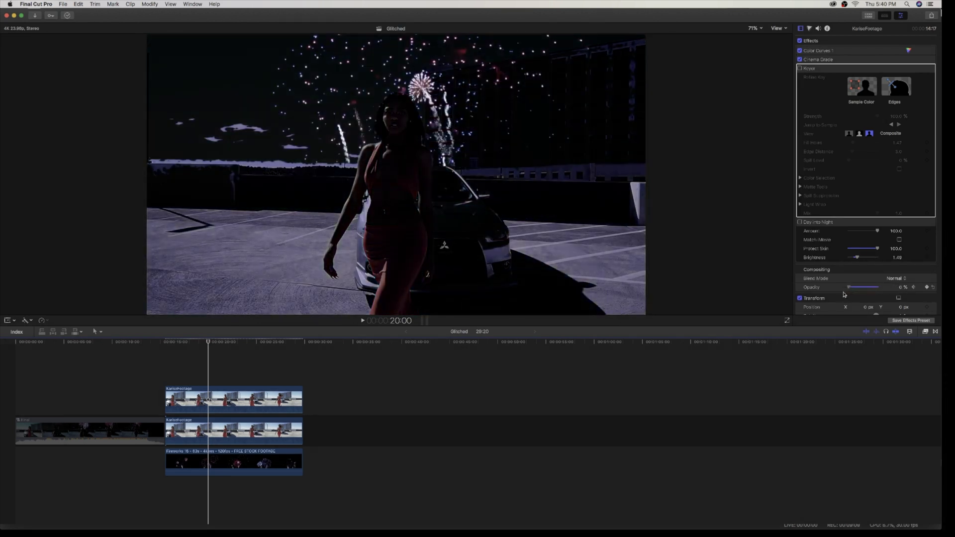
# Step: Preview the day-to-night fade from 15:13, then slide the fireworks clip later in time
pyautogui.click(161, 373)
pyautogui.press('space')
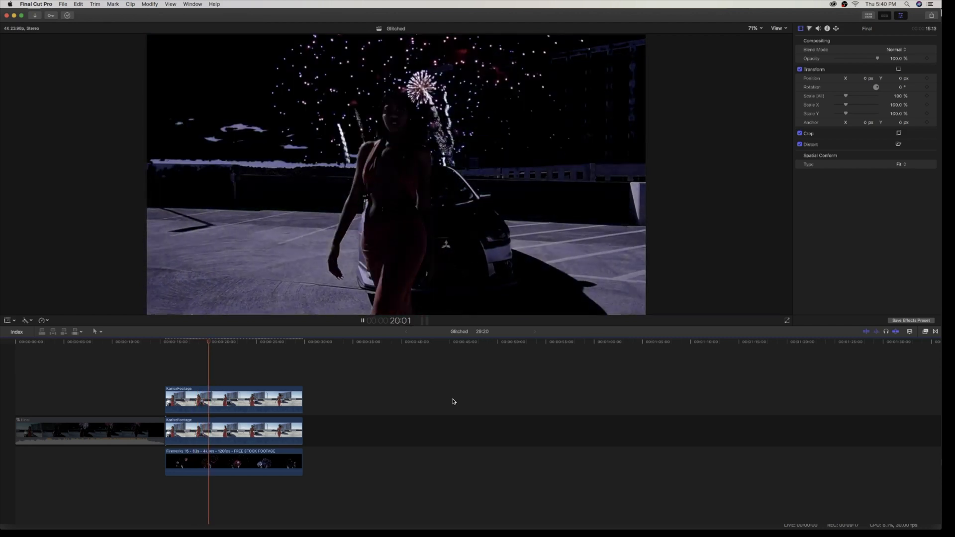
pyautogui.press('space')
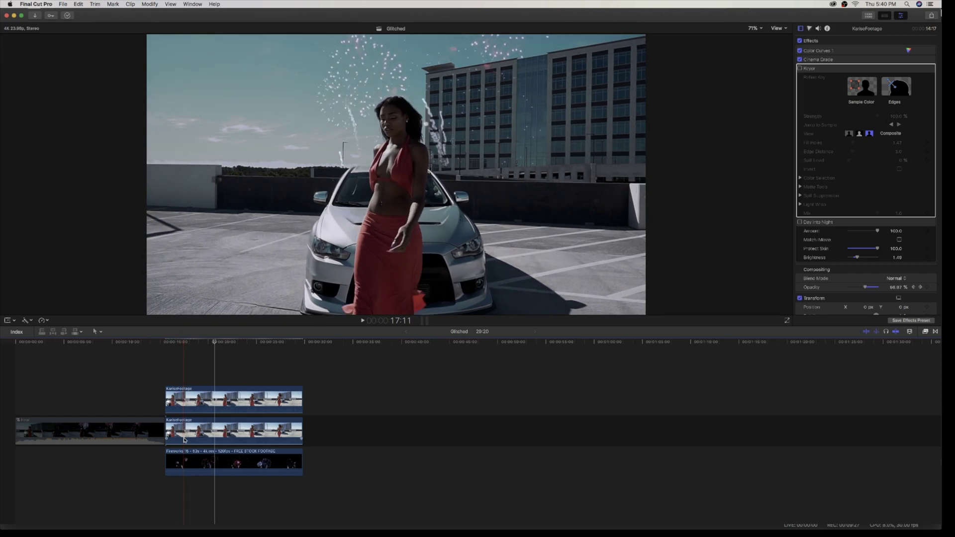
pyautogui.moveTo(179, 460); pyautogui.dragTo(213, 460)
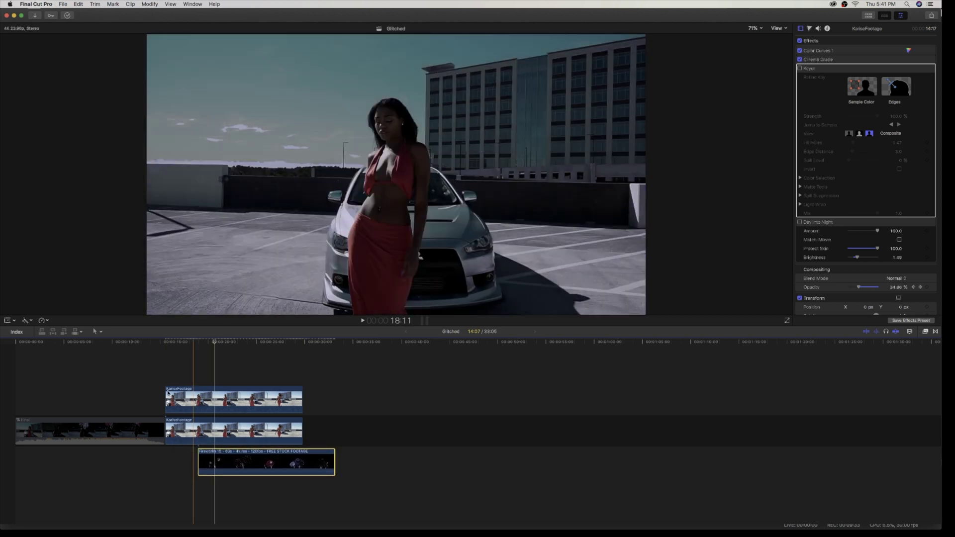
# Step: Nudge the fireworks clip about 8 frames later and play back to review its timing
pyautogui.press('space')
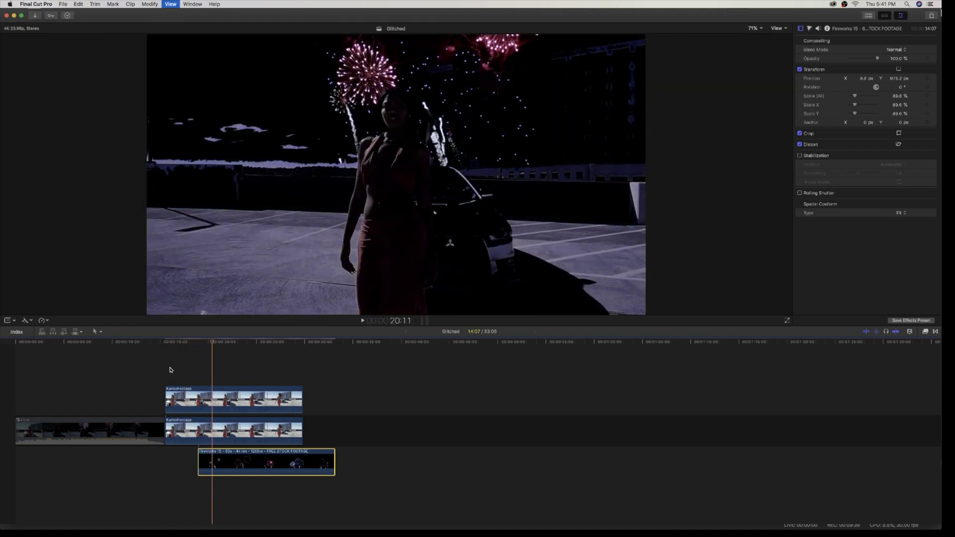
pyautogui.press('space')
pyautogui.moveTo(224, 459); pyautogui.dragTo(229, 459)
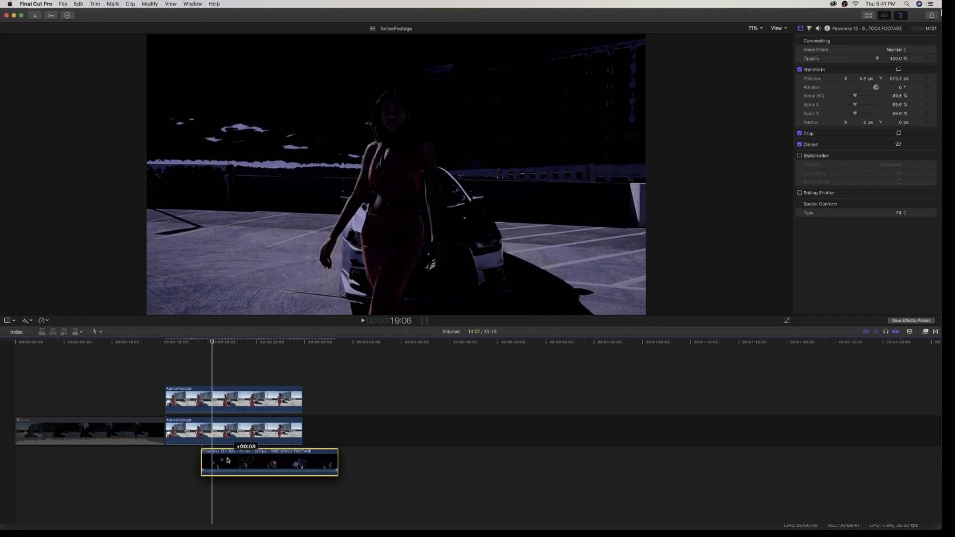
pyautogui.press('space')
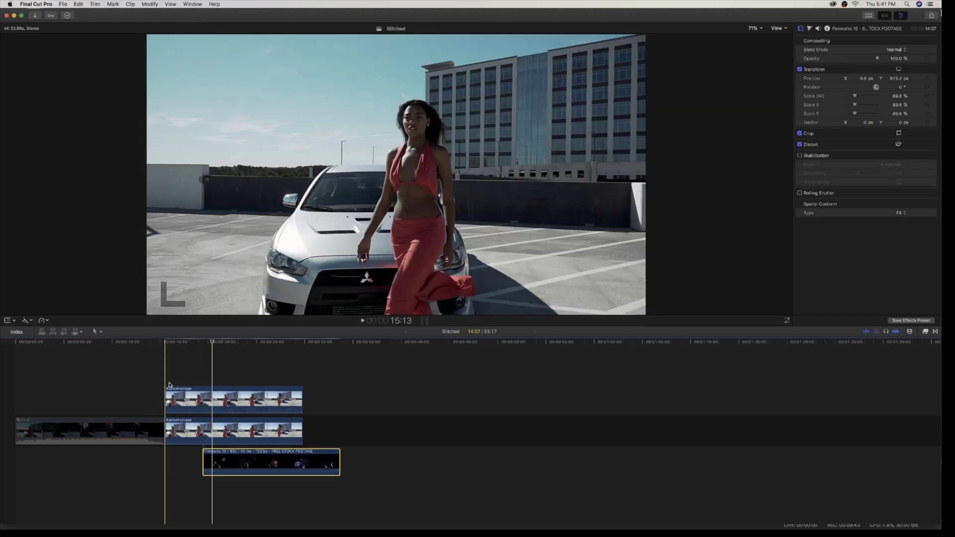